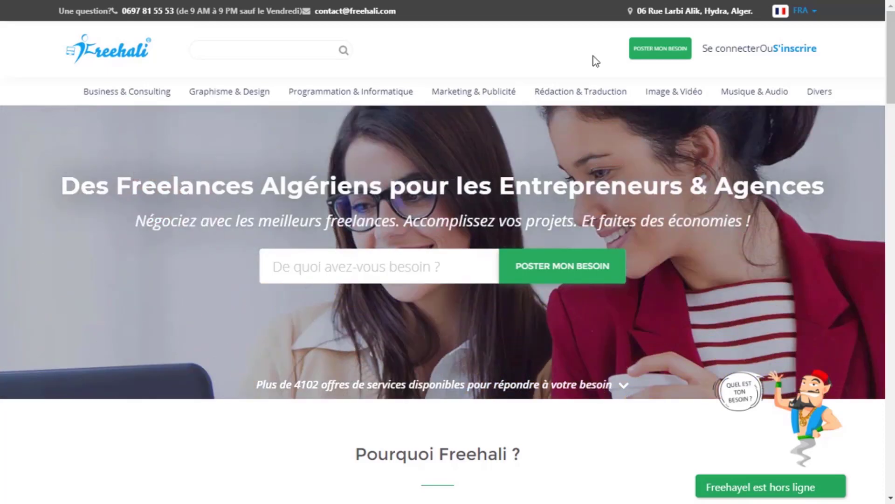
Go from the home page's sign-up banner to the login page and open the new member registration form.
scroll(886, 100, "down", 7)
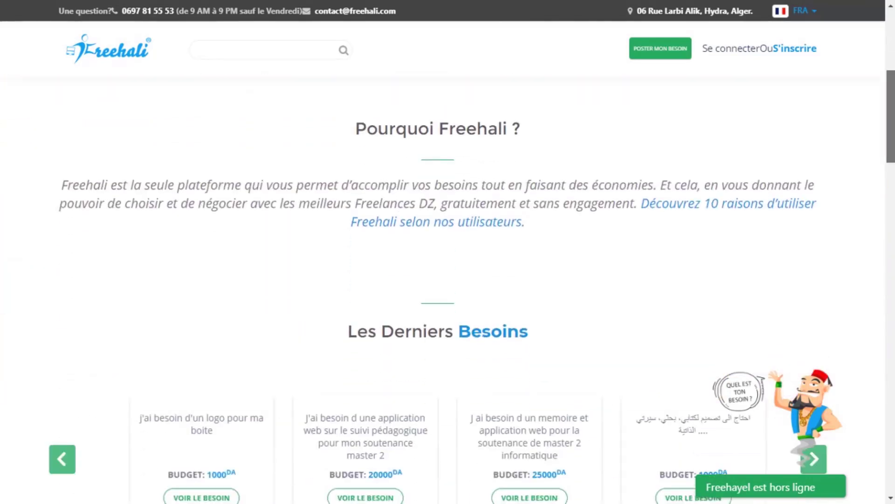
scroll(886, 100, "down", 20)
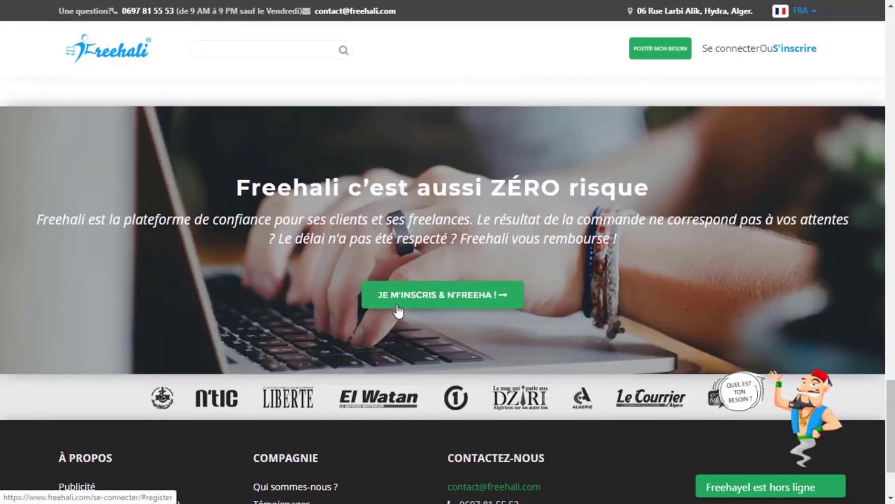
left_click(447, 294)
left_click(449, 295)
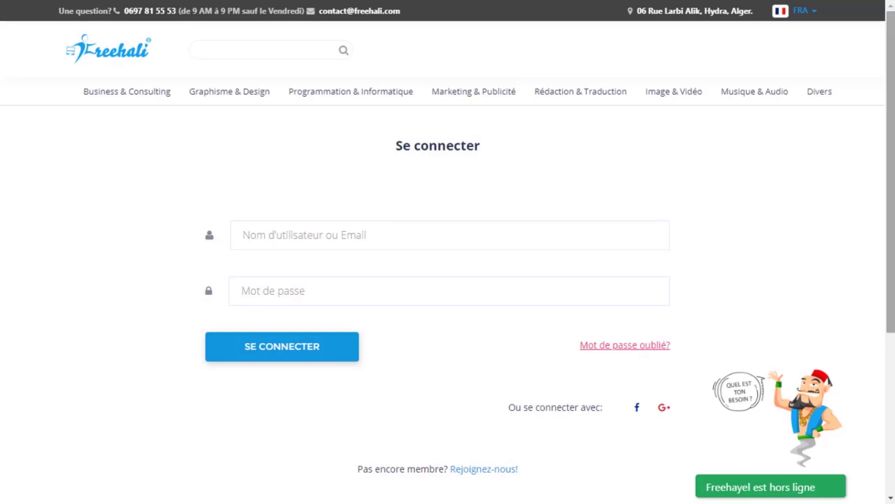
left_click_drag(891, 173, 891, 268)
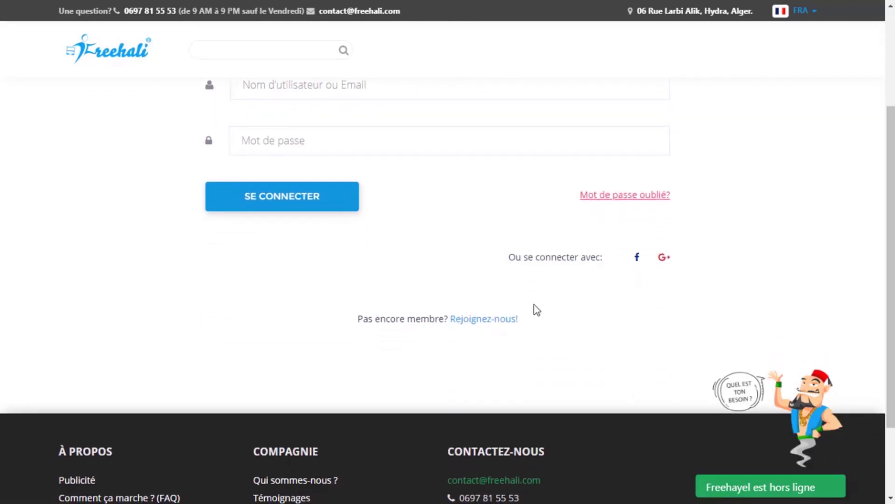
left_click(491, 322)
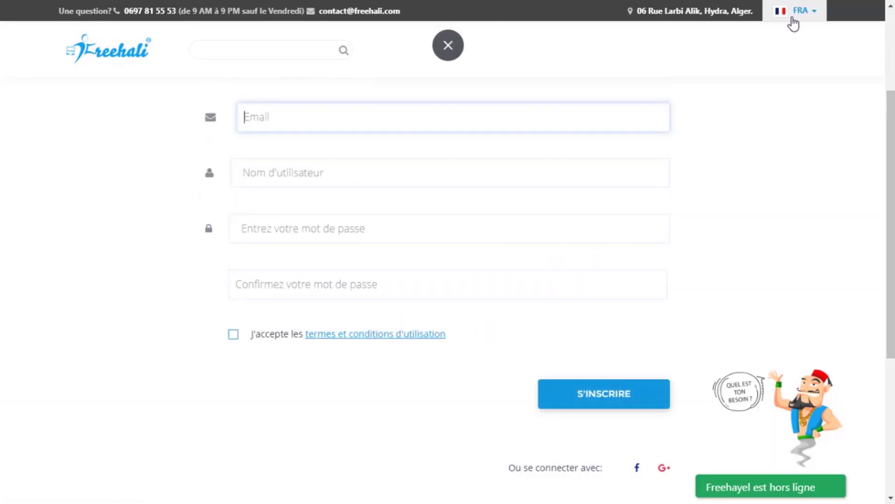
Fill in the registration form with the email, username and account password with its confirmation, accept the terms of use, and submit it.
left_click(823, 152)
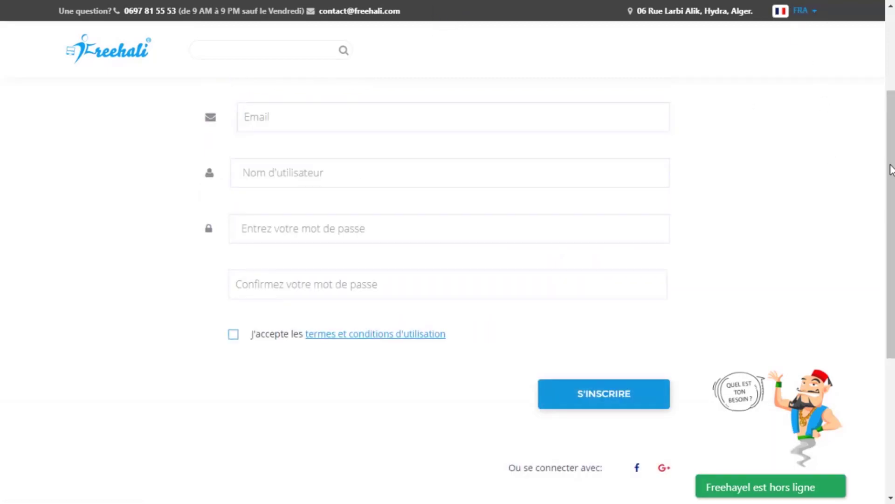
scroll(550, 283, "up", 1)
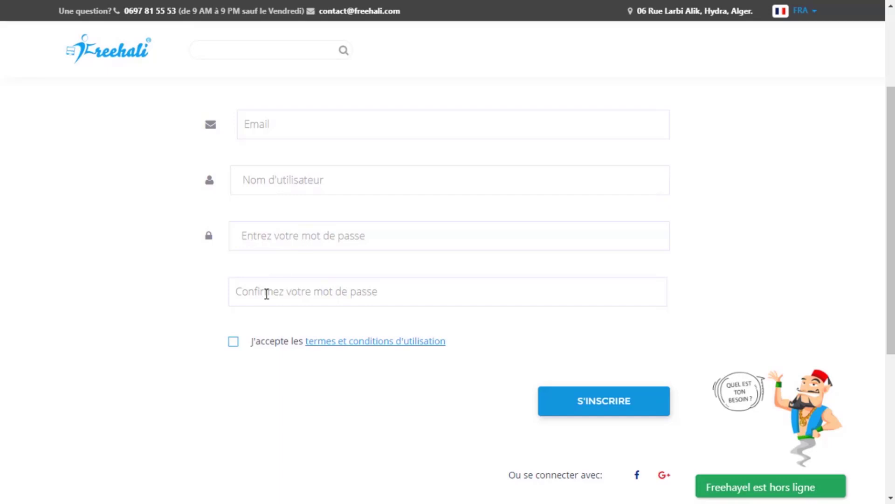
left_click(233, 342)
left_click(288, 127)
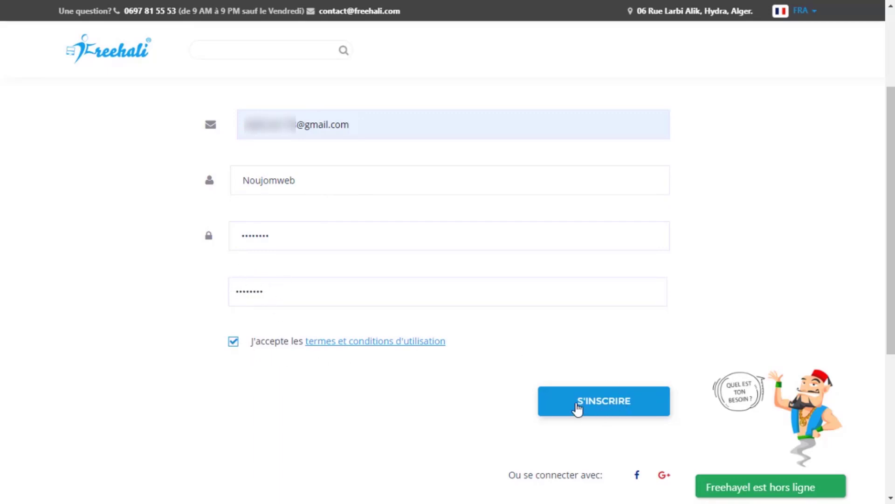
left_click(598, 406)
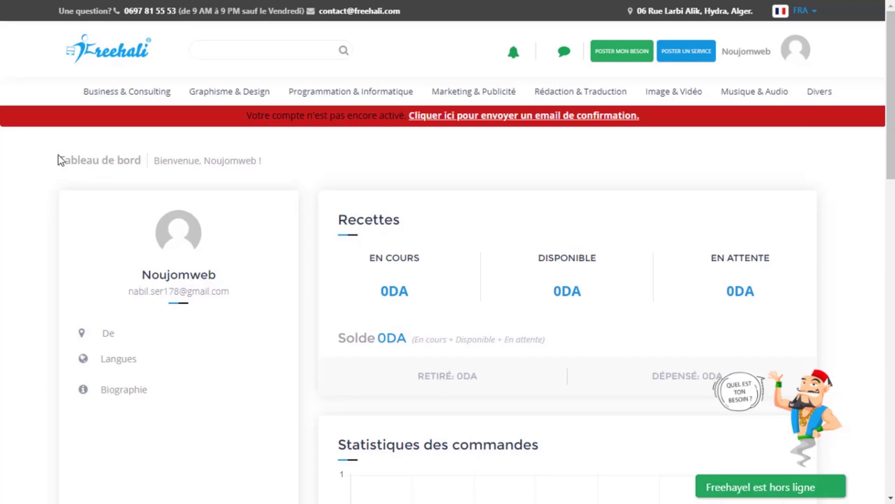
Switch to Gmail, open the account activation message from Freehali and follow its "Confirmer le lien" link.
left_click_drag(58, 155, 132, 156)
left_click(130, 154)
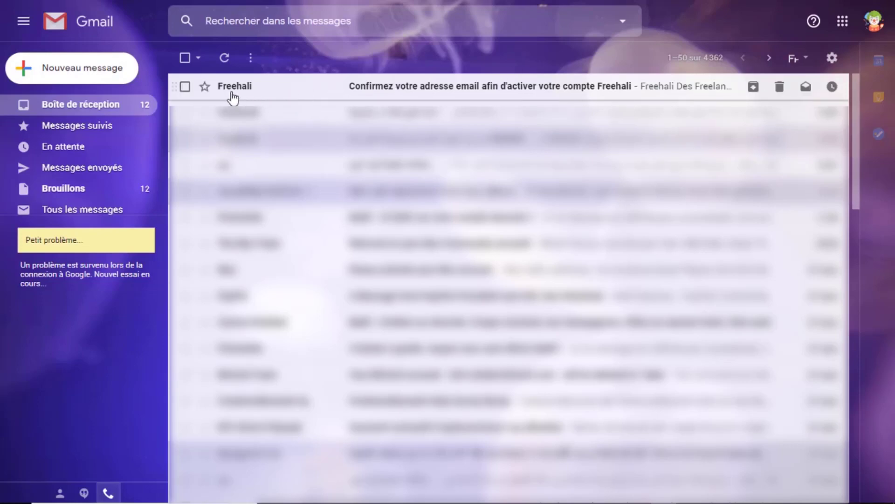
left_click(323, 96)
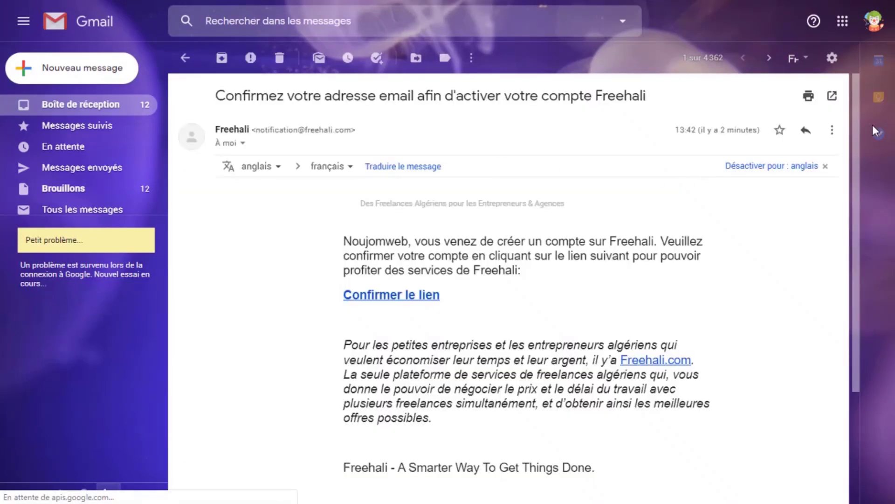
left_click_drag(853, 111, 864, 140)
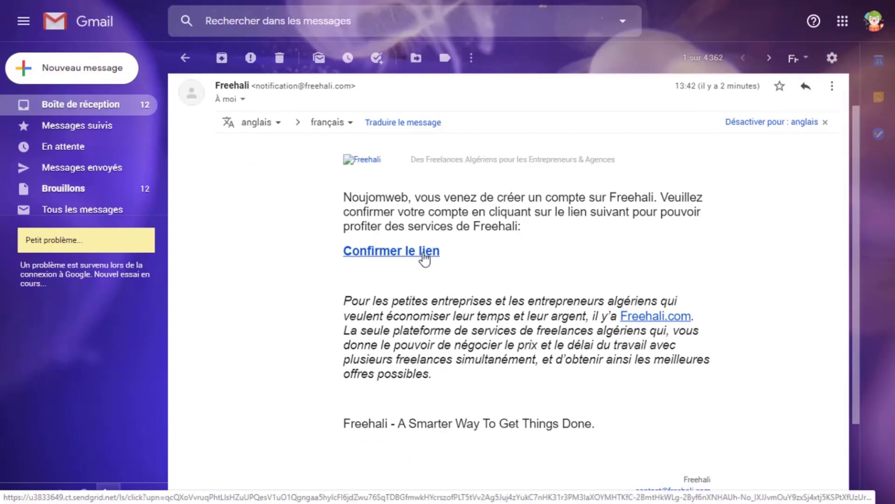
left_click(373, 254)
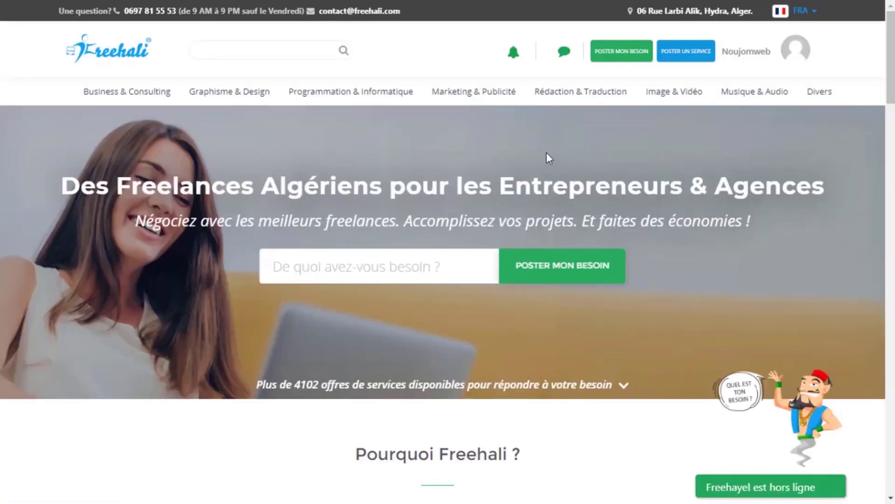
Search the Freehali services for "coupon" and look over the matching offers and their prices.
mouse_move(460, 106)
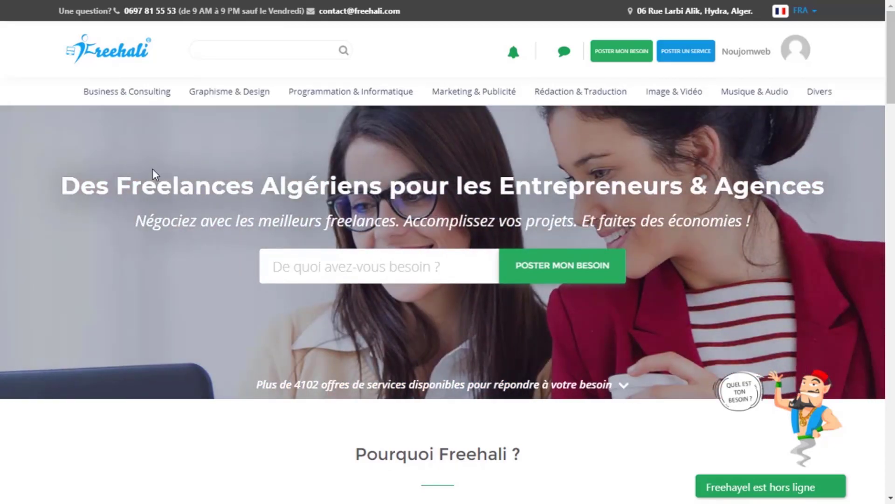
mouse_move(235, 95)
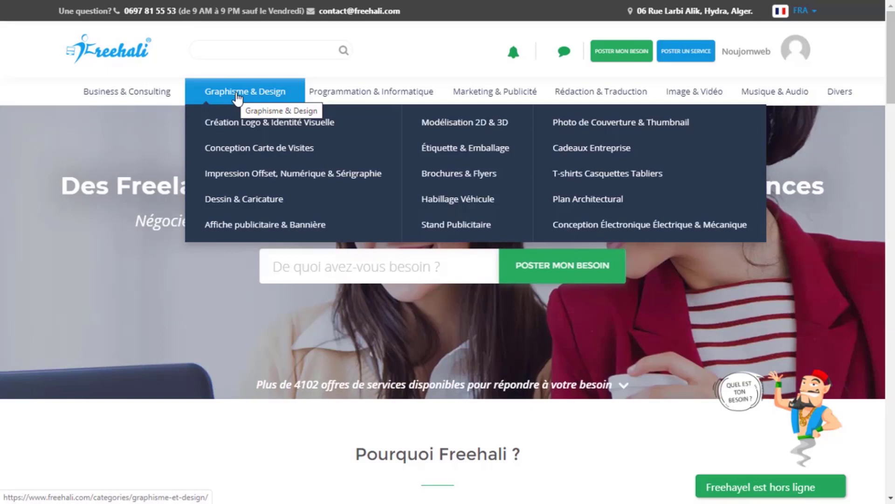
mouse_move(323, 96)
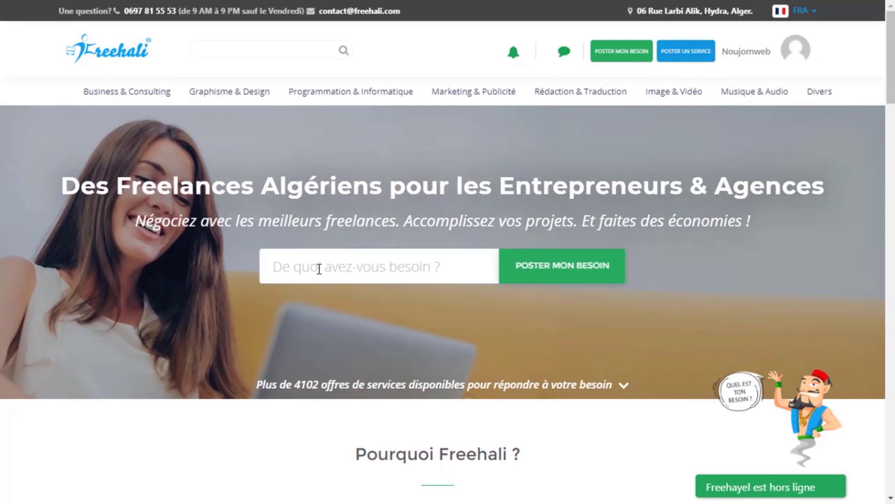
type("coupon")
key("Return")
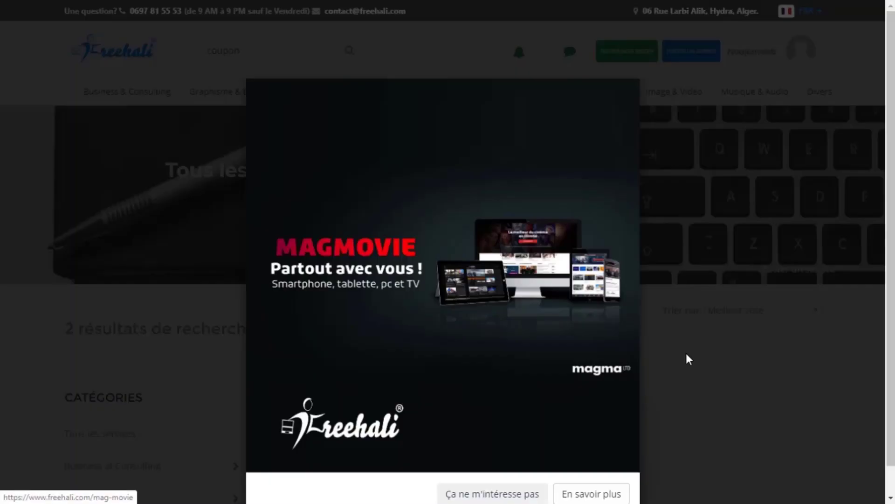
left_click(686, 354)
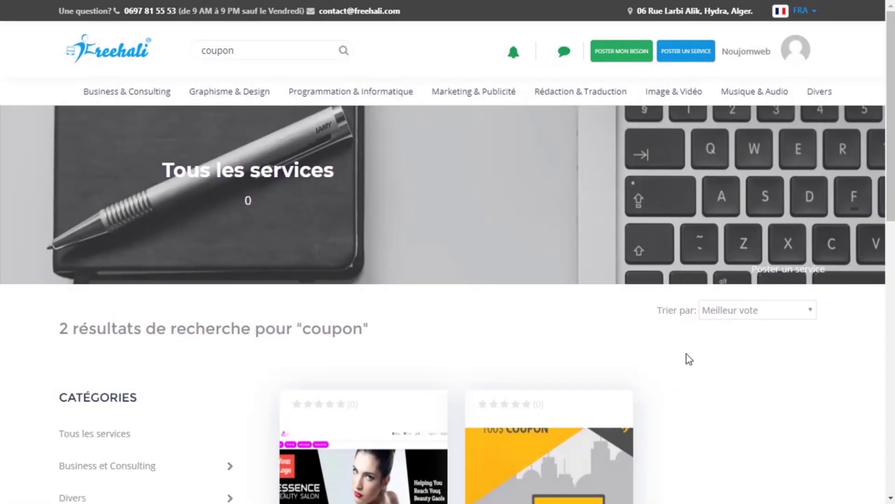
left_click_drag(890, 109, 889, 158)
scroll(595, 423, "down", 3)
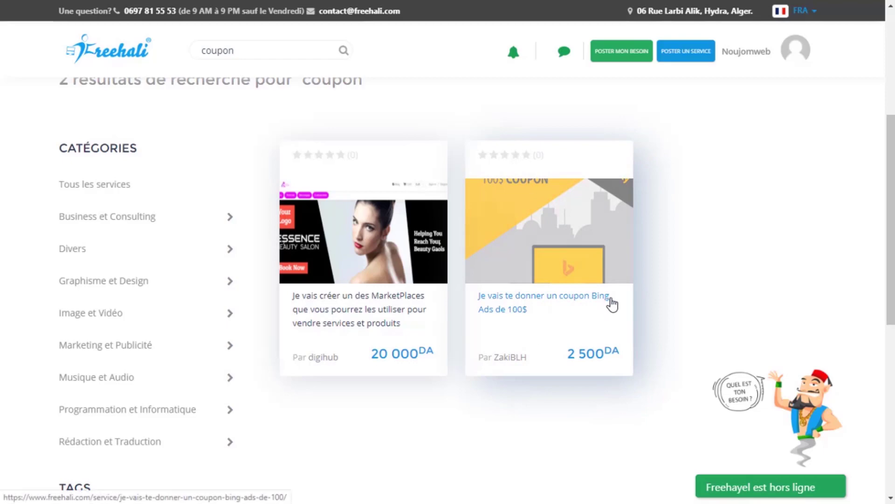
left_click_drag(888, 254, 886, 218)
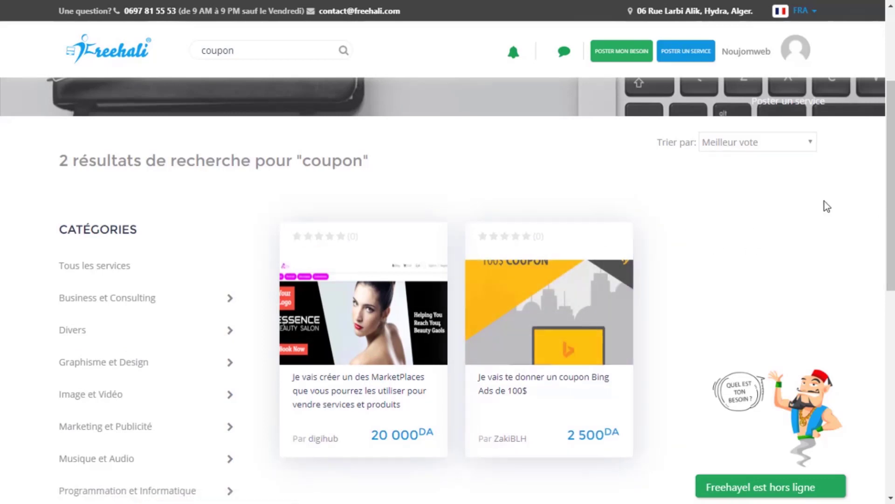
left_click_drag(890, 151, 891, 81)
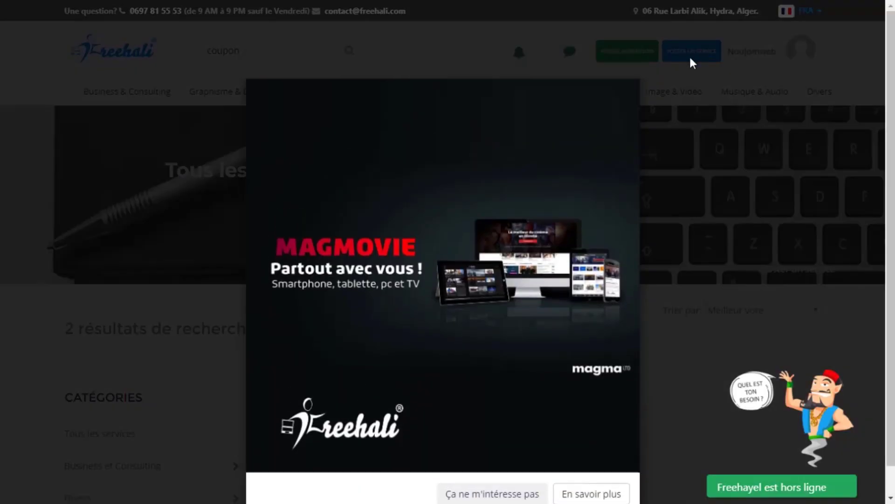
Dismiss the advertisement and open the form for posting a service, acknowledging that the Guide du Freehaleur has been read.
left_click(689, 55)
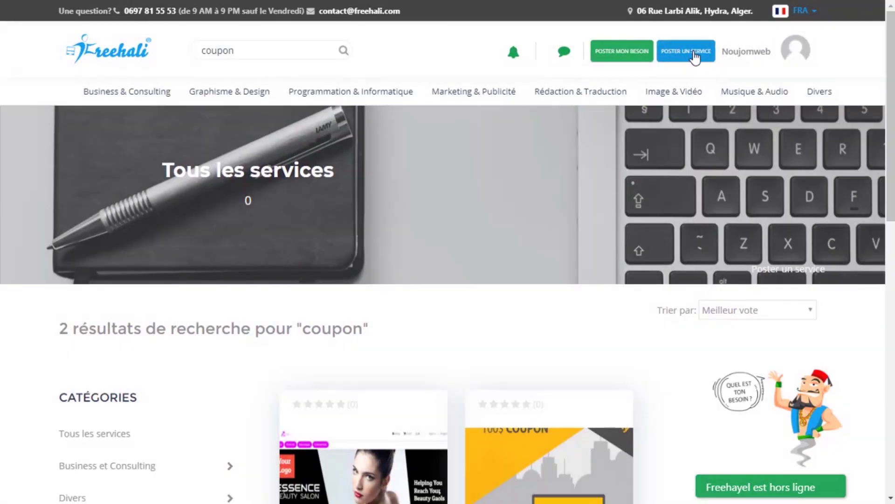
left_click(686, 56)
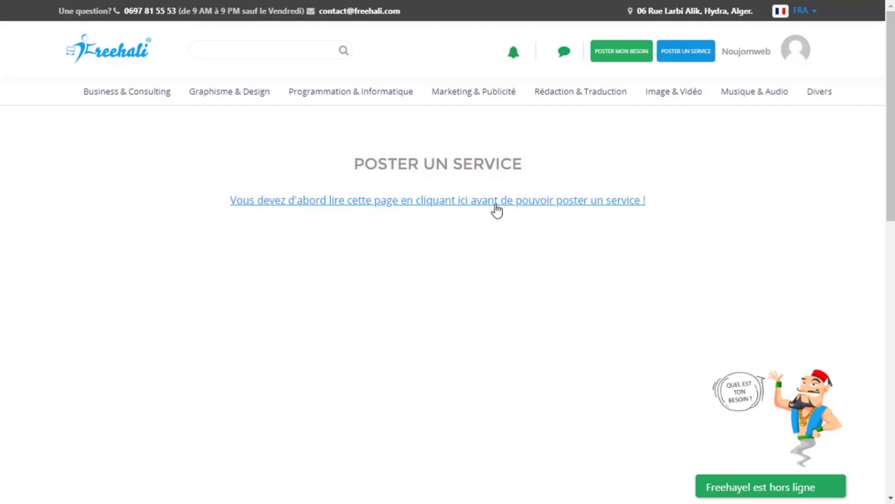
left_click(441, 200)
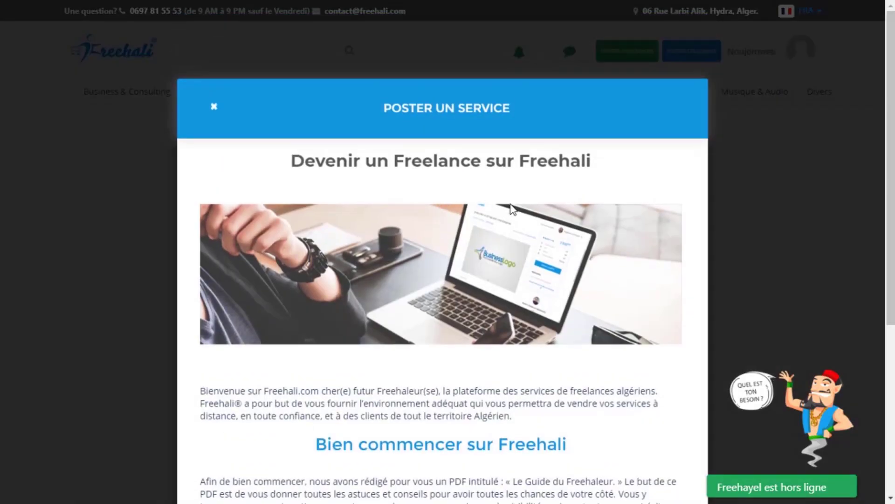
scroll(875, 253, "down", 5)
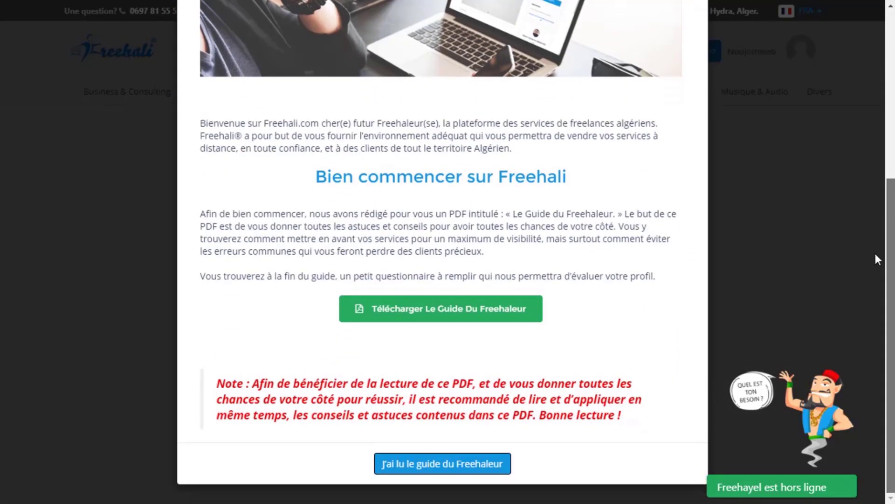
left_click(395, 475)
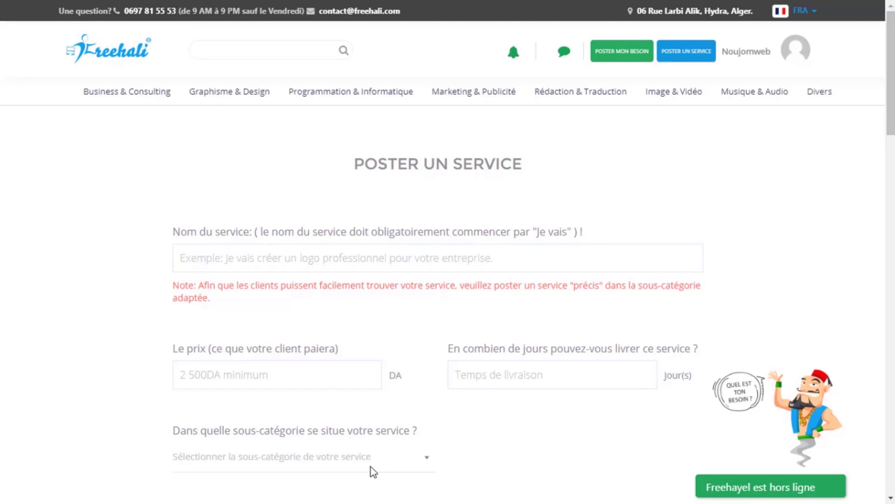
Switch the website's language from French to Arabic on the service posting page.
left_click_drag(891, 91, 890, 119)
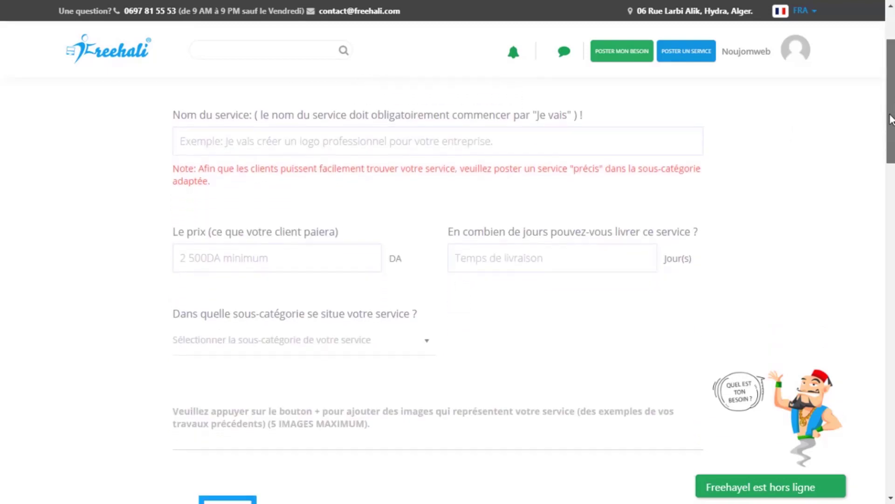
left_click(808, 18)
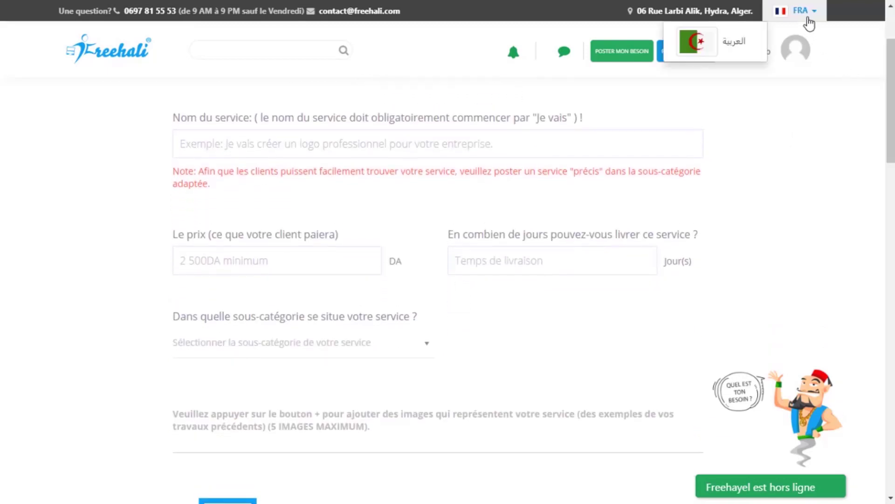
left_click(742, 44)
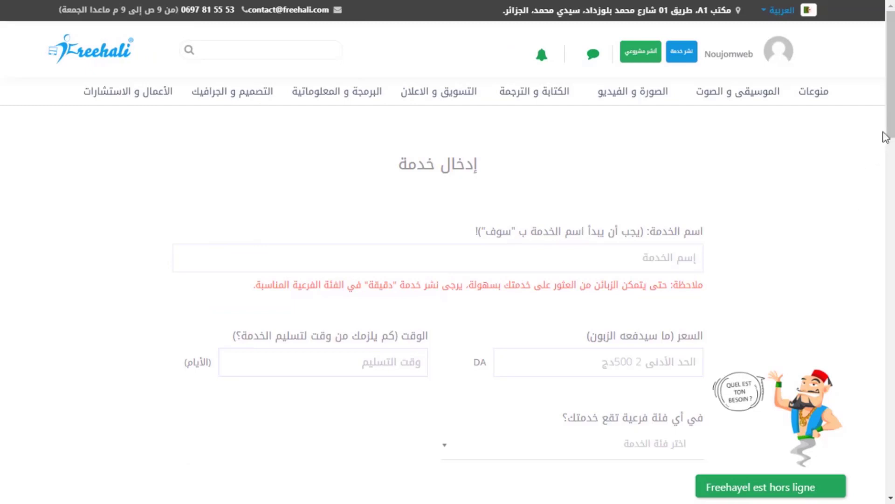
Enter the service name "سوف أقوم بتقديم لك كوبون جوجل ادورد بقيمة 100 دولار عند انفاق 25 دولار".
scroll(887, 118, "down", 2)
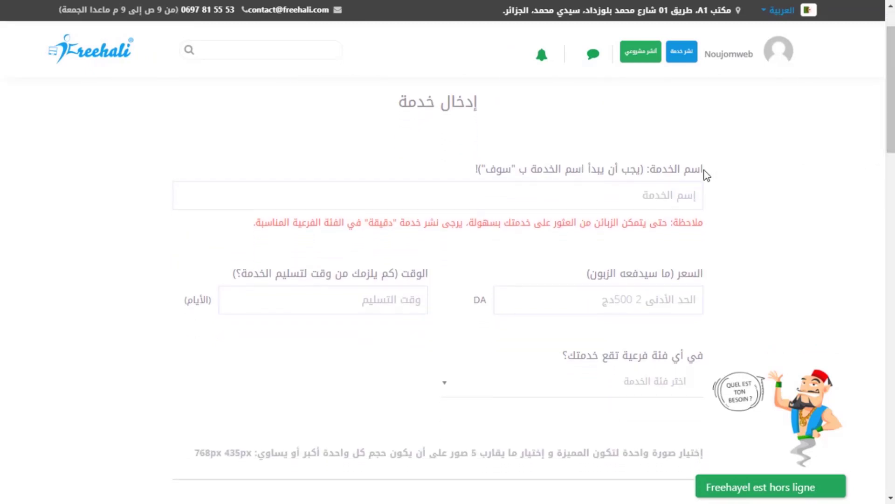
left_click_drag(639, 171, 527, 176)
left_click(614, 201)
type("سوف أقوم بتقديم لك كوبون جوجل ادورد بقيمة 100 دولار عند انفاق 25 دولار")
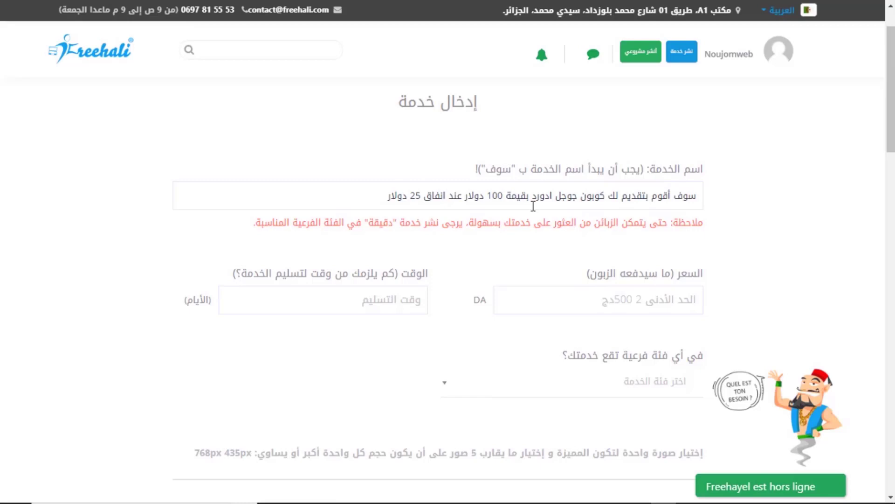
Set the service's price to 2500 DA and its delivery time to 1 day.
scroll(615, 207, "down", 2)
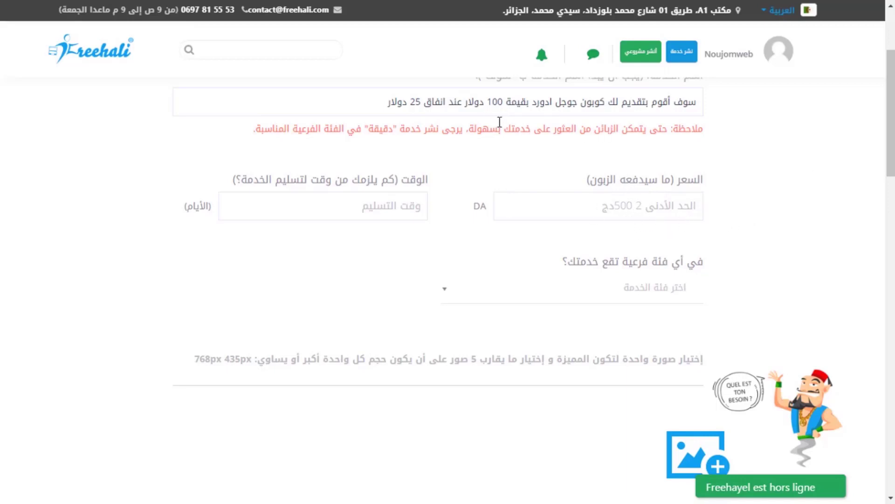
left_click(677, 209)
type("2500")
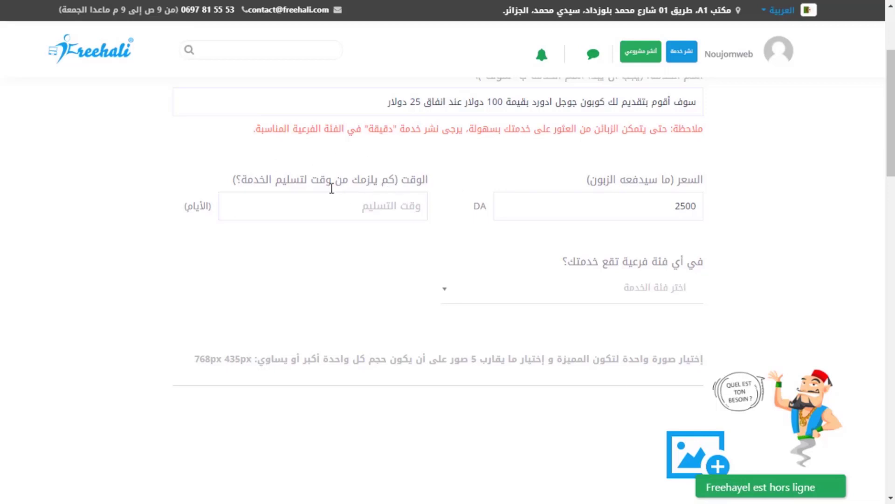
left_click(391, 211)
type("1")
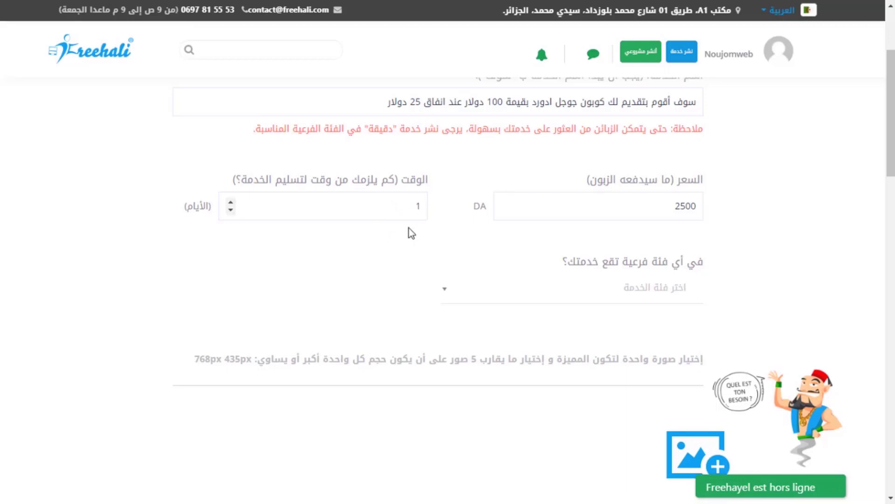
scroll(674, 191, "down", 2)
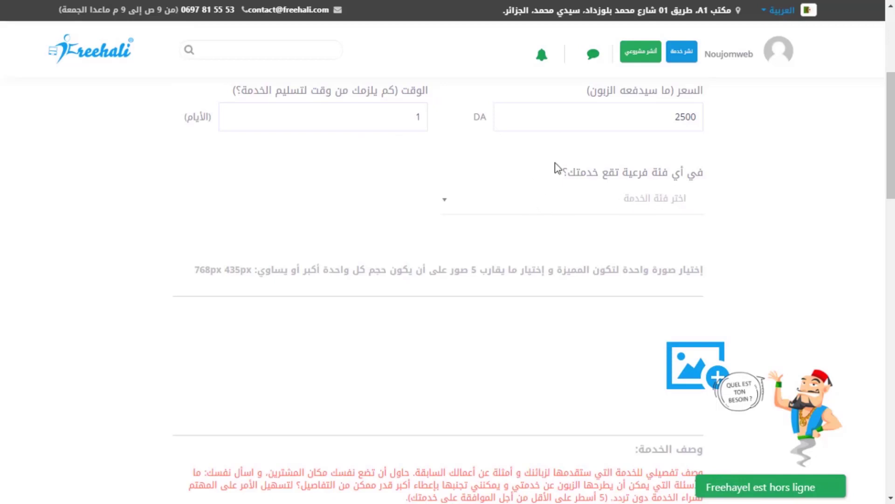
Search the service categories for "اعلا" and set the category to "حملات اعلانية و اعلان فيسبوك".
left_click(450, 202)
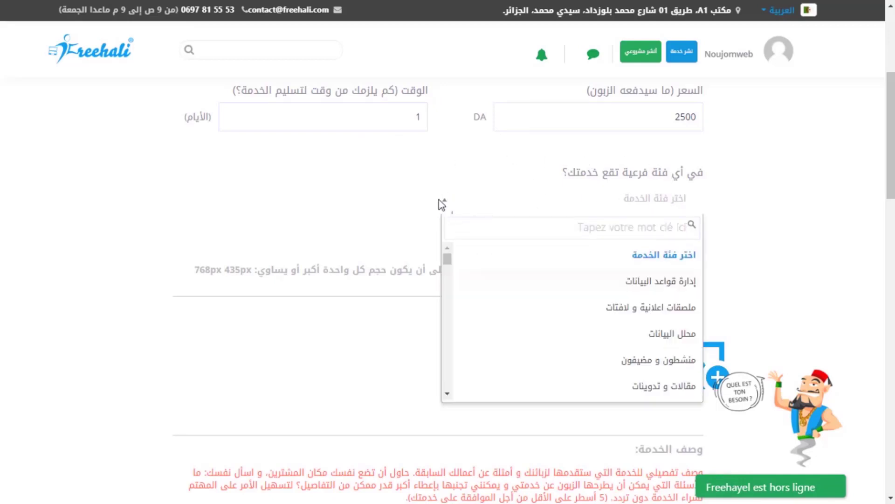
left_click(449, 261)
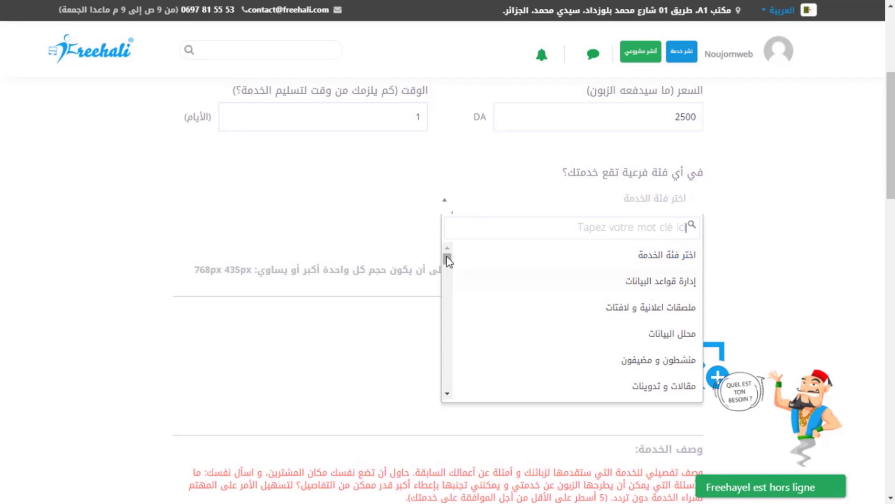
type("اعلا")
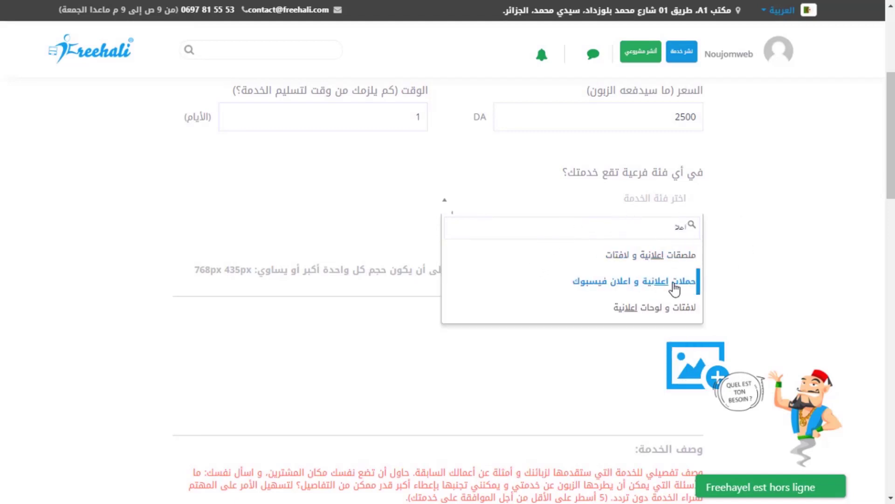
left_click(630, 290)
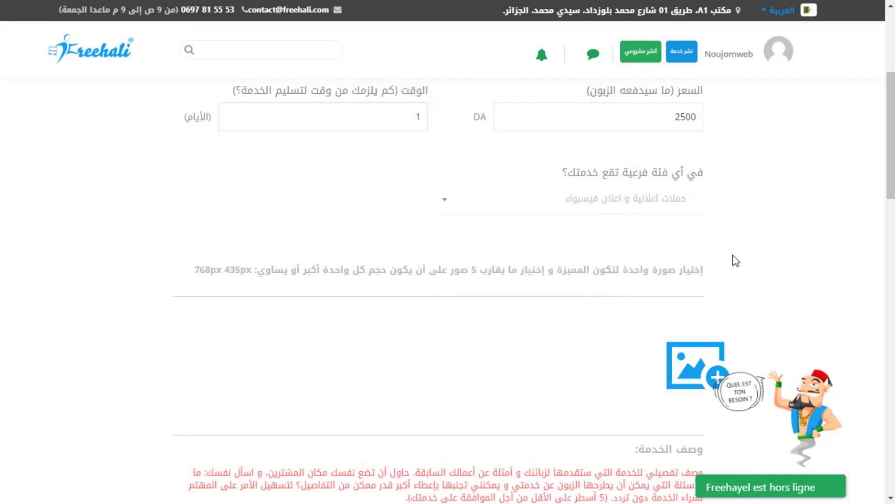
Upload the red Google Ads Coupon picture from the Desktop as the service's image.
scroll(736, 261, "down", 2)
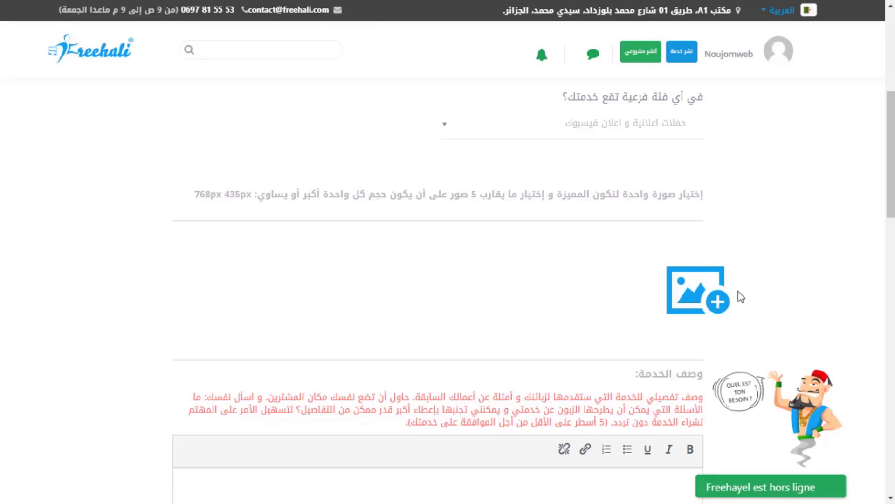
left_click(697, 292)
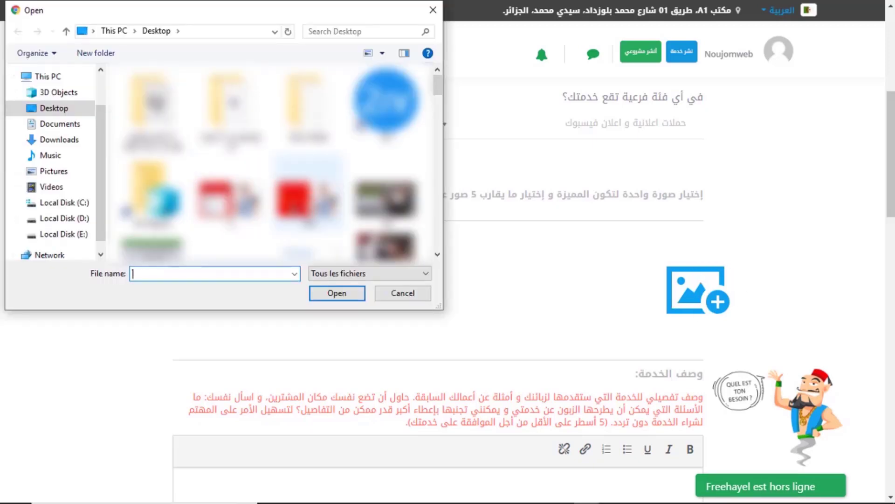
double_click(308, 205)
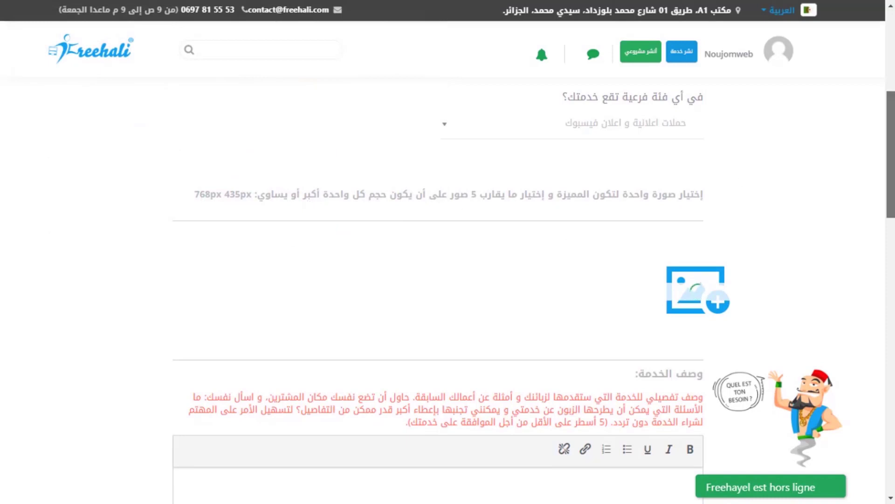
Fill in the service description with the prepared Arabic text offering a 100-dollar Google AdWords coupon for 25 dollars spent, delivered in under a day.
scroll(558, 233, "down", 2)
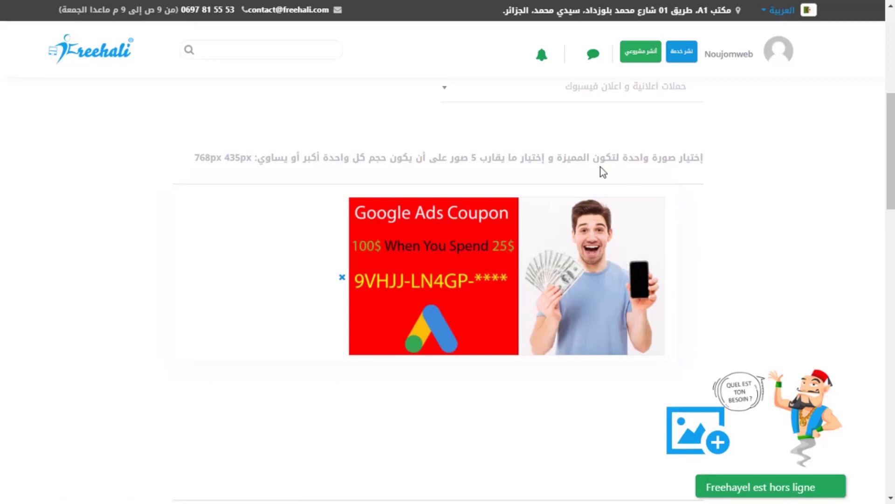
scroll(875, 196, "down", 5)
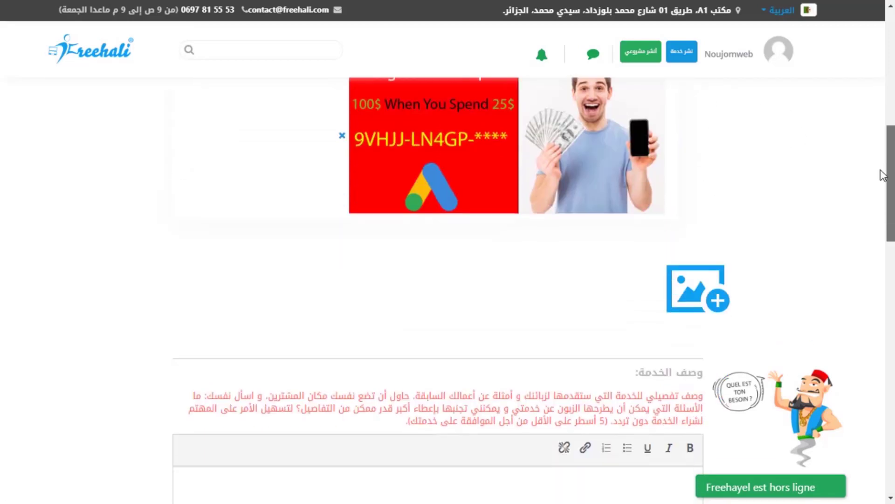
scroll(870, 201, "down", 3)
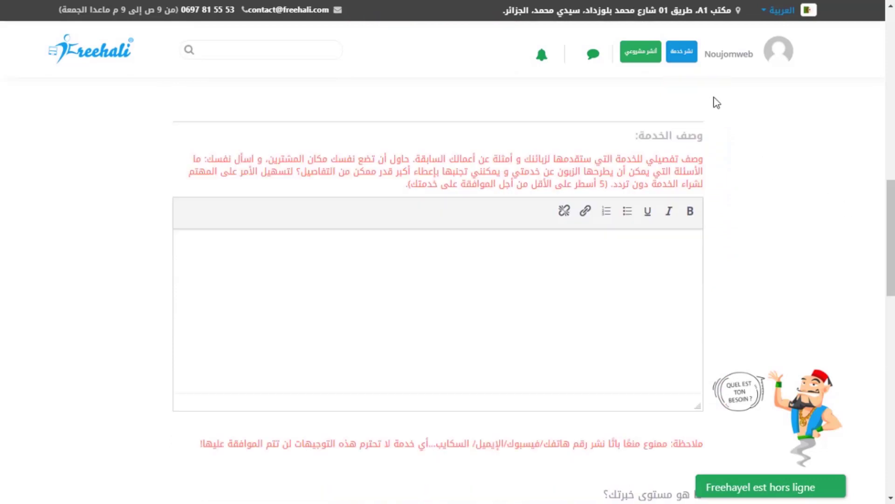
left_click_drag(704, 160, 582, 161)
left_click(582, 161)
key("ctrl+v")
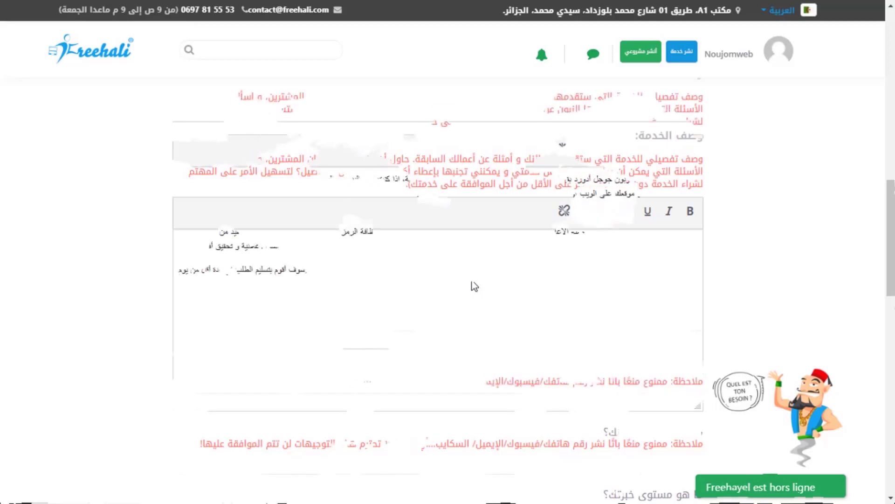
scroll(475, 286, "down", 1)
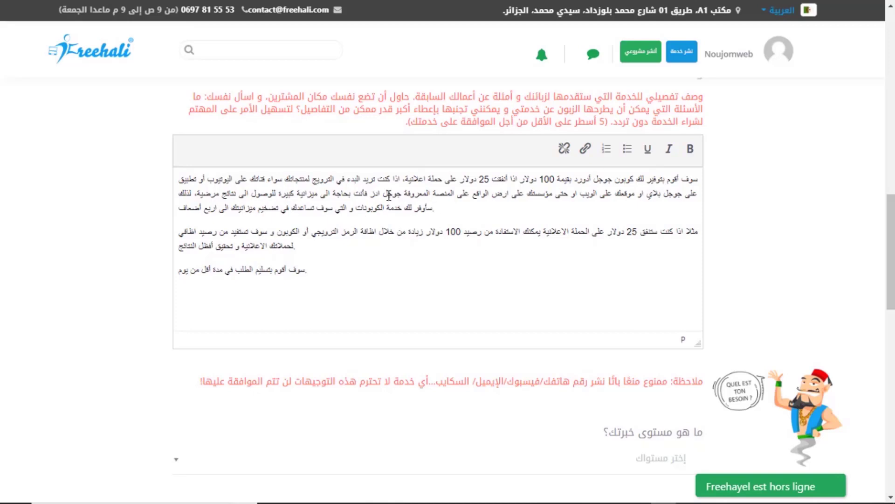
triple_click(413, 177)
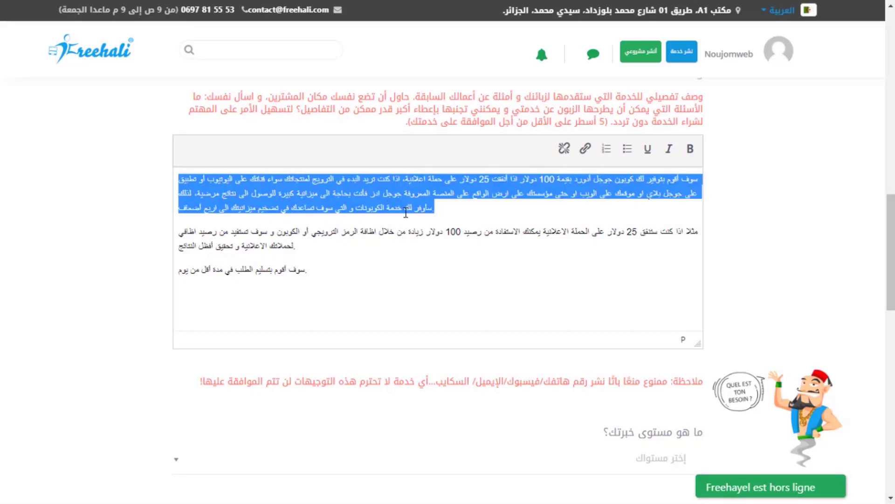
left_click(658, 199)
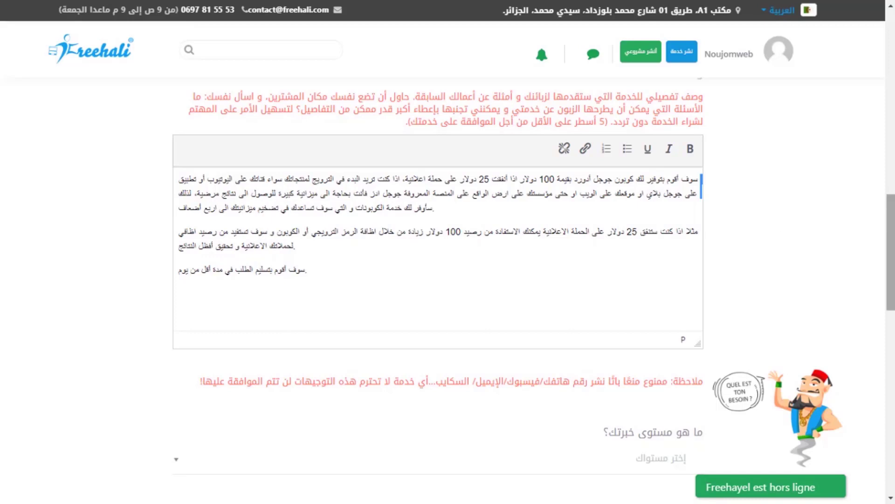
Set the experience level of the service to Pro.
scroll(889, 221, "down", 1)
scroll(890, 221, "down", 5)
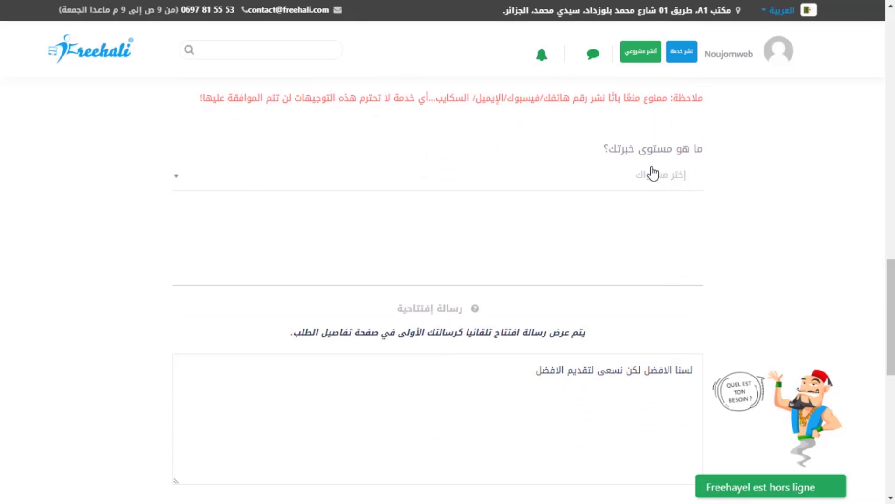
left_click(628, 178)
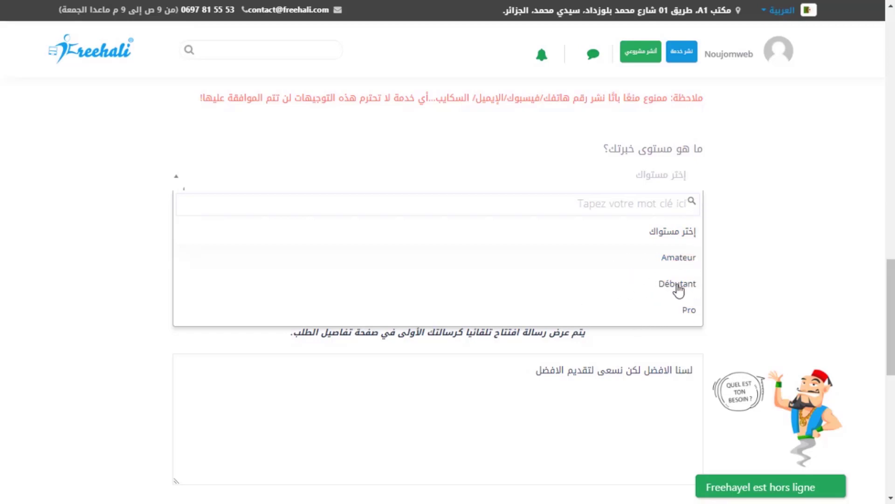
left_click(671, 310)
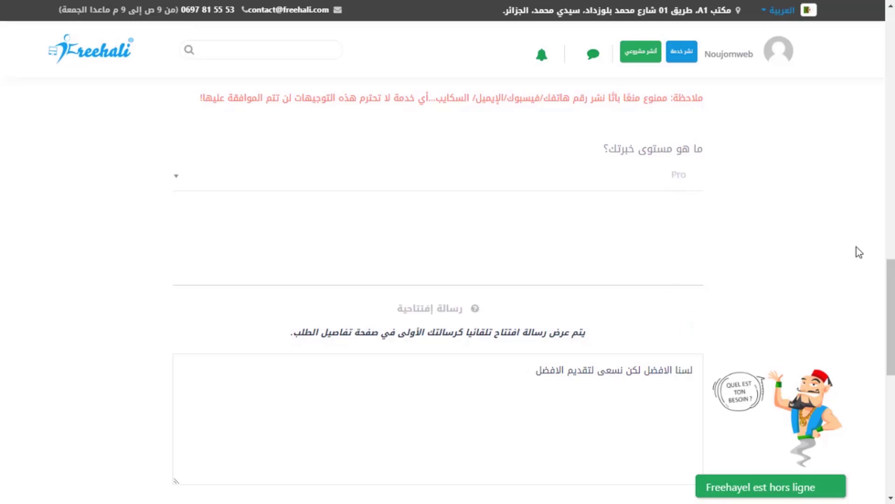
Add the service keywords "كوبون", "رمز ترويجي" and "اعلان ممول".
scroll(555, 220, "down", 2)
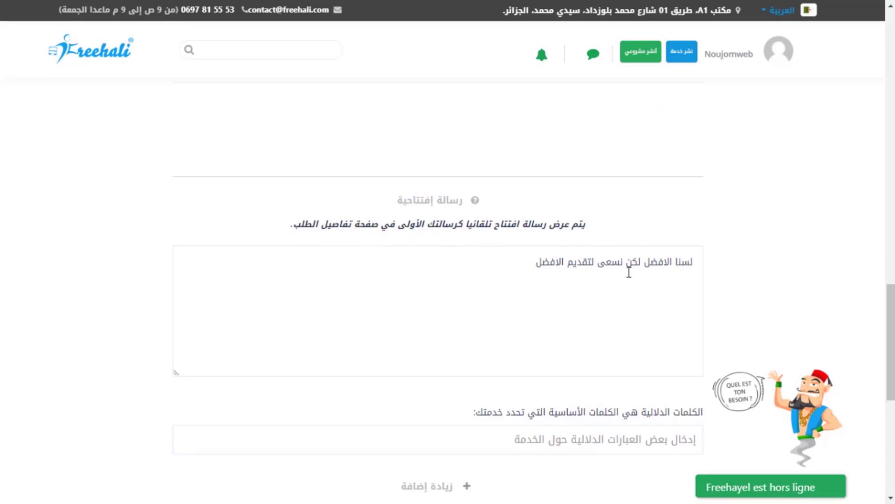
scroll(695, 275, "down", 4)
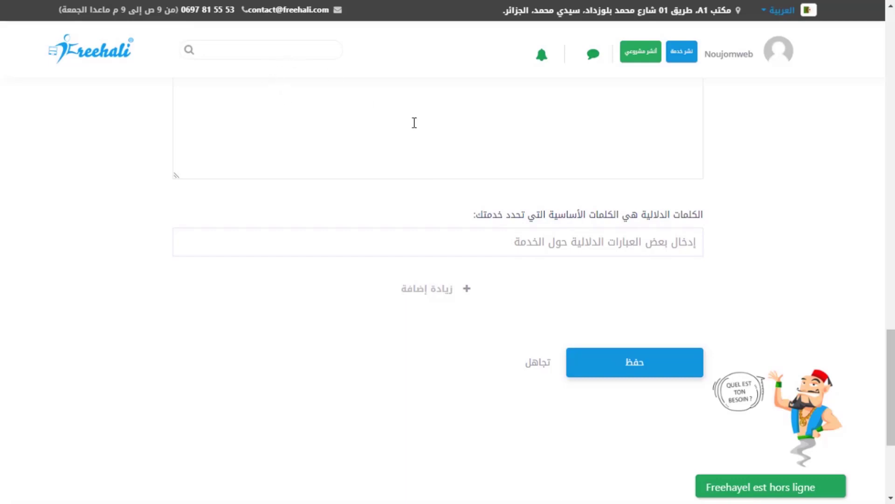
left_click(539, 239)
type("كوبون")
key("Return")
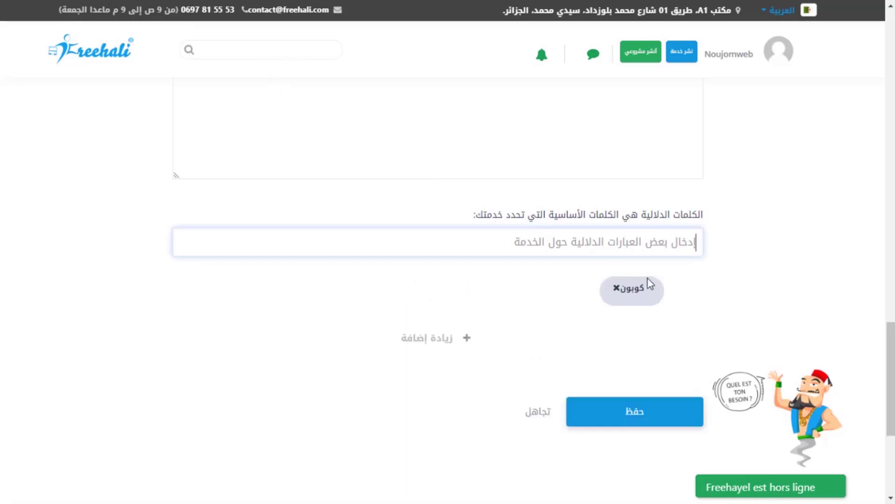
type("رمز ترويجي")
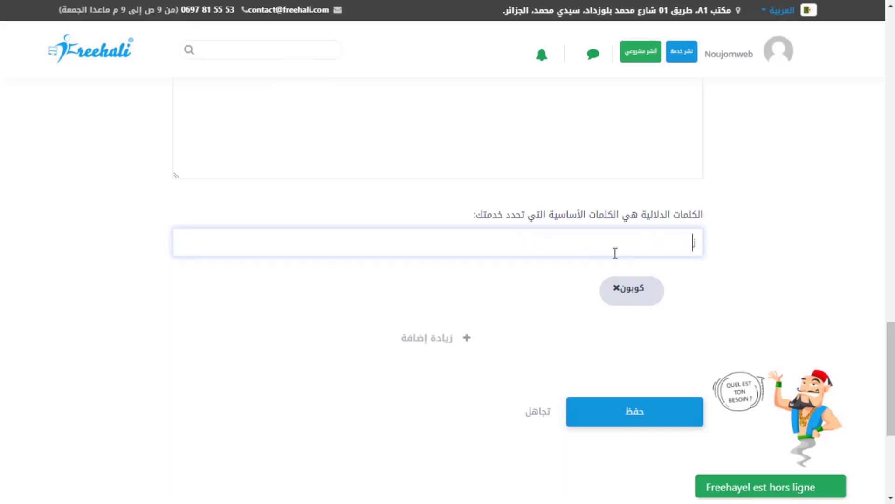
key("Return")
type("اعلان ممول")
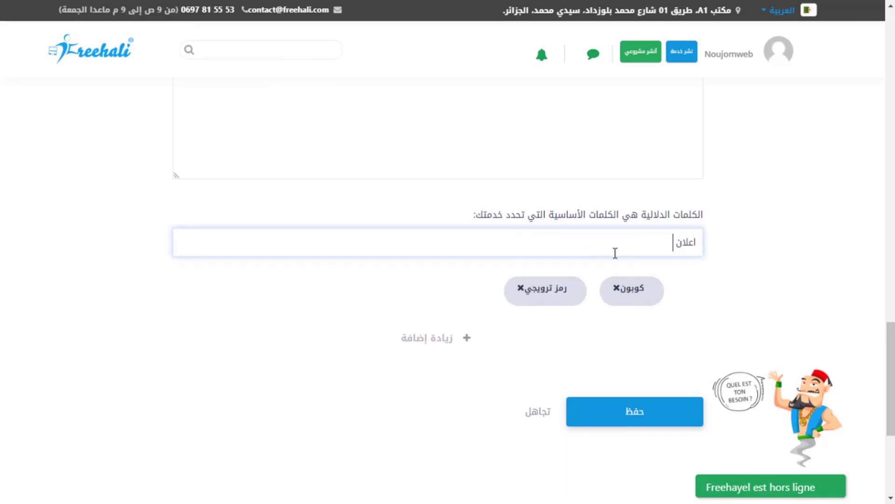
key("Return")
Add the keywords "ادورد", "جوجل ادورد" and "coupon", and remove "ادورد" from the list.
type("ادورد")
key("Return")
type("جوجل ادورد")
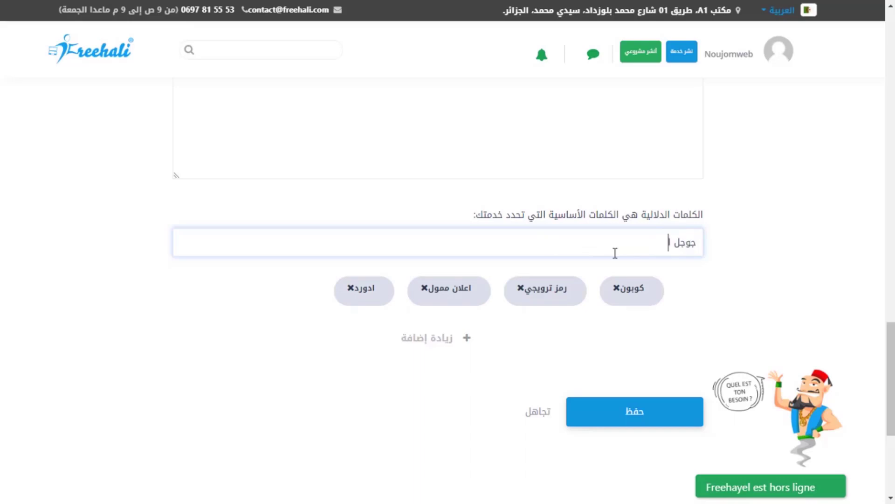
key("Return")
type("ح")
type("oupn")
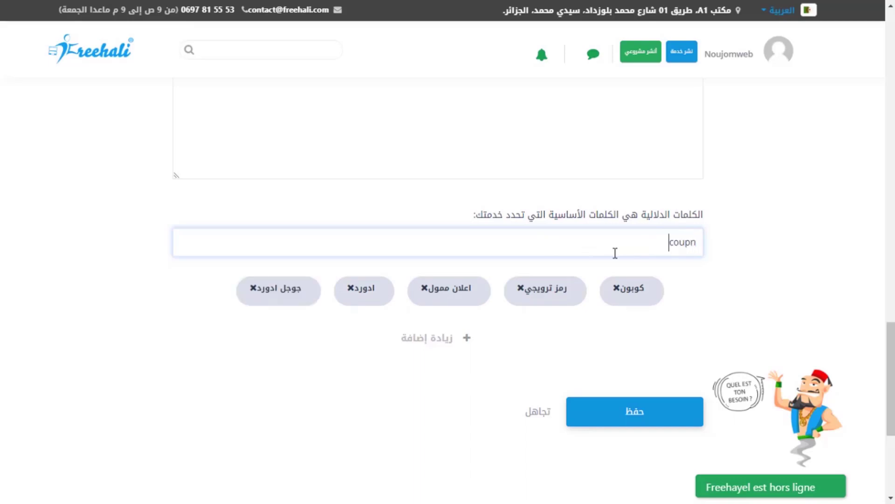
key("BackSpace")
type("on")
key("Return")
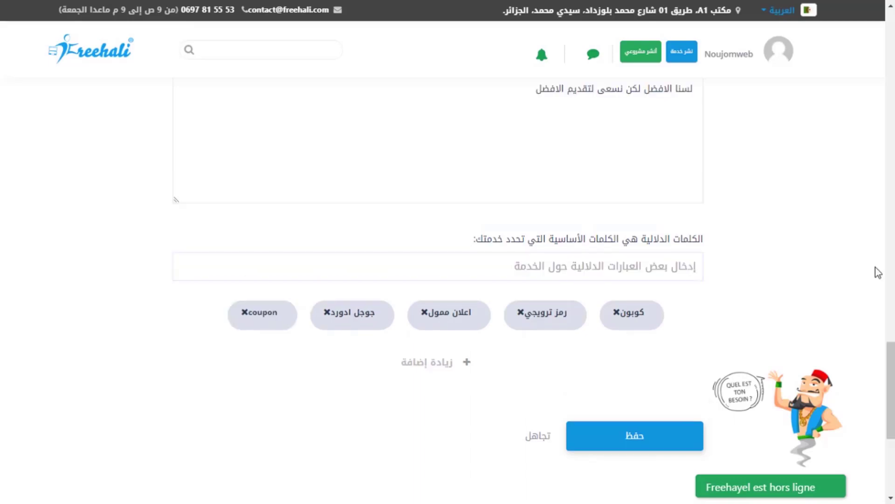
Save the completed service form to submit the service.
scroll(890, 392, "down", 1)
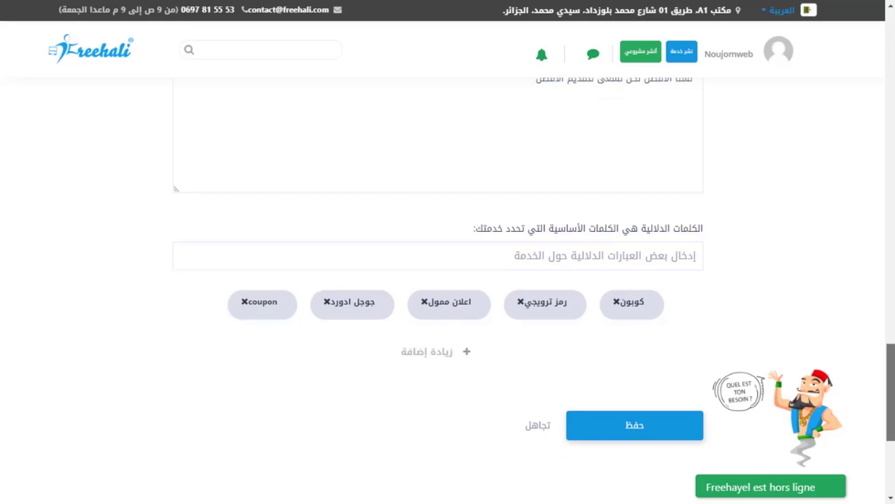
scroll(891, 394, "down", 1)
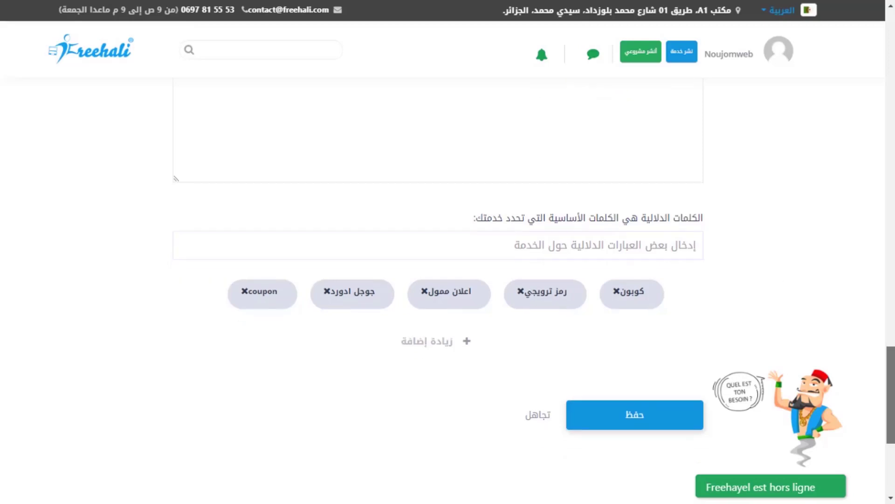
scroll(665, 404, "down", 3)
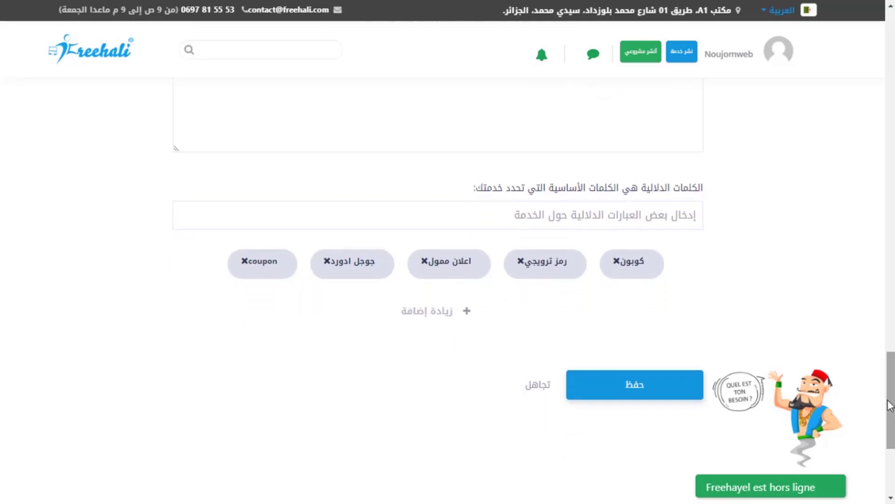
left_click(636, 395)
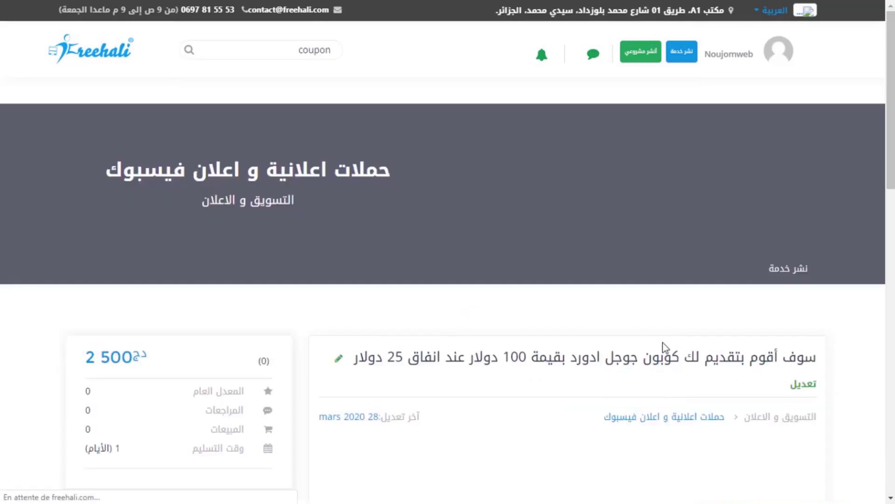
Review the new service's page, checking its pictures, description, keywords, price and delivery time.
scroll(893, 116, "down", 2)
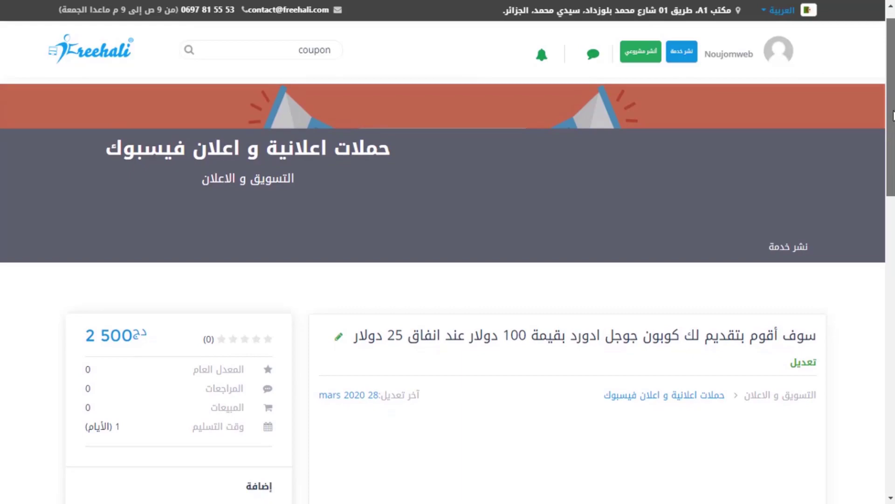
scroll(893, 116, "down", 5)
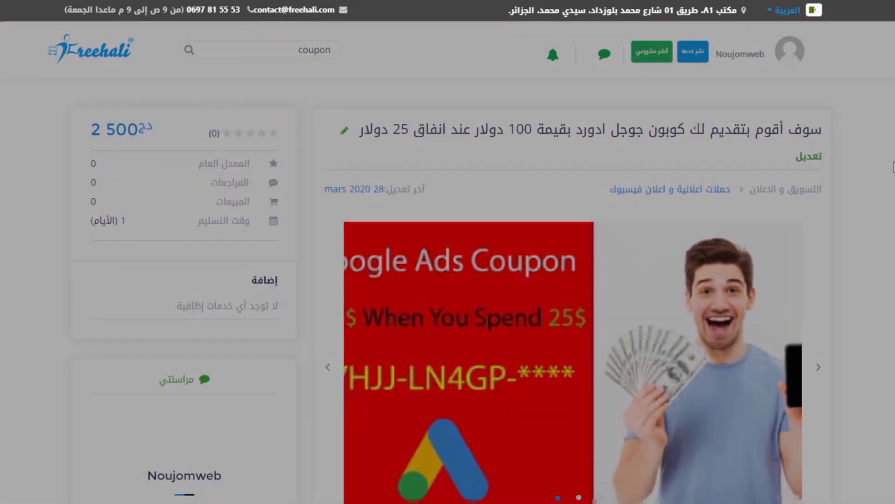
left_click(852, 247)
scroll(852, 248, "down", 8)
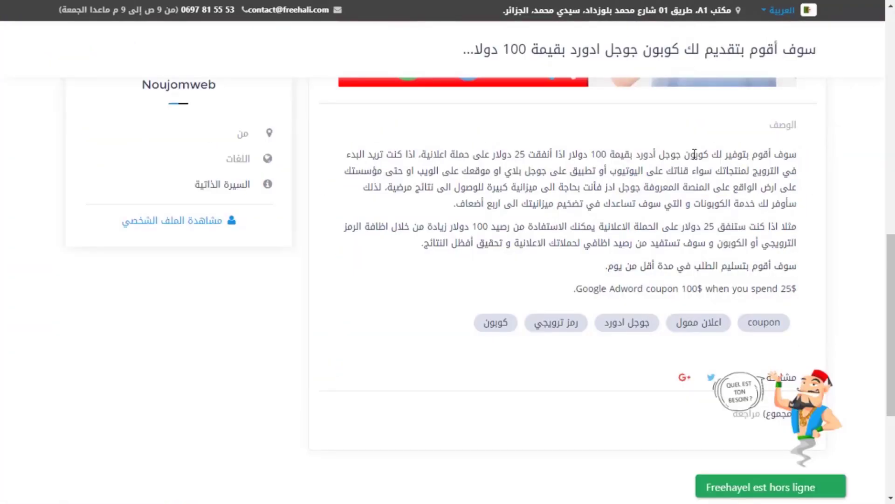
scroll(540, 295, "down", 1)
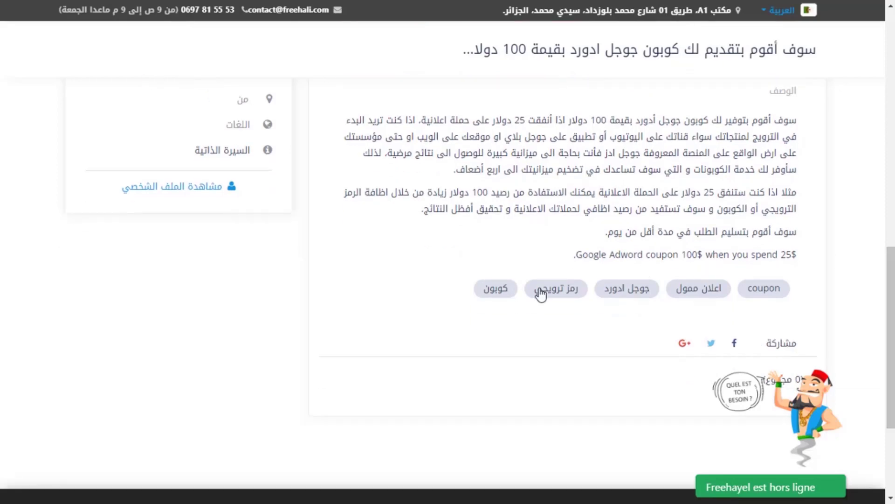
left_click_drag(887, 268, 887, 61)
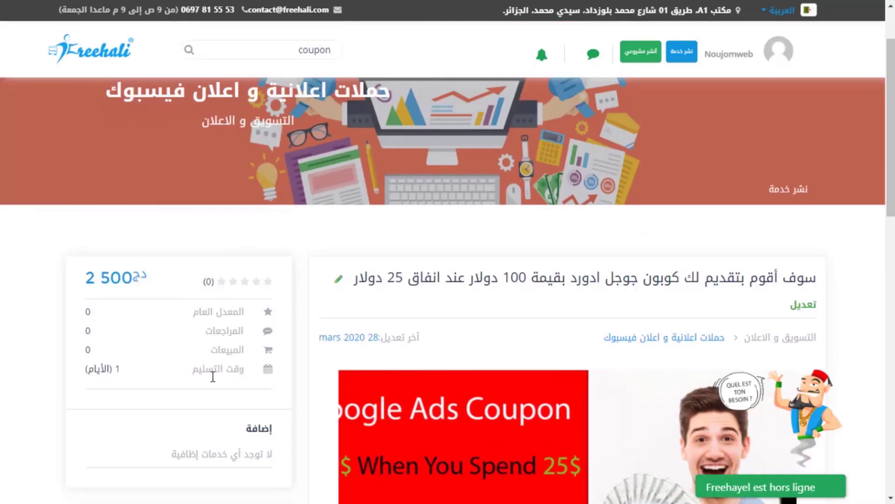
scroll(308, 323, "up", 2)
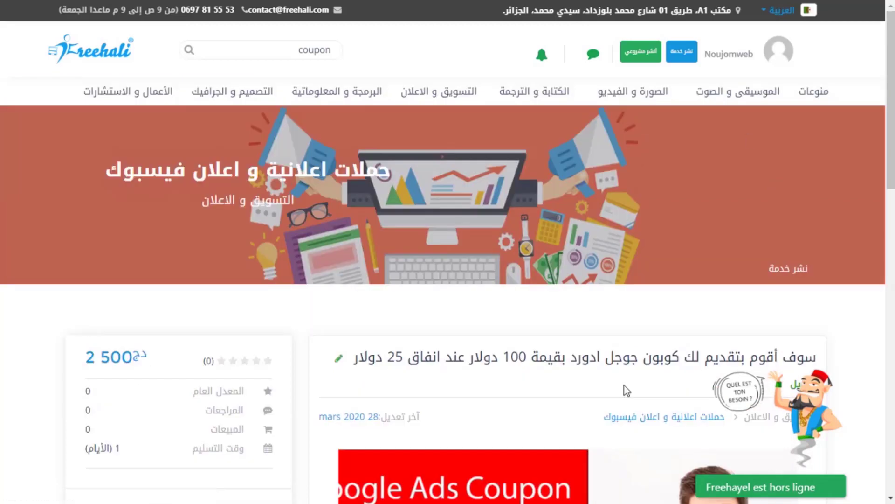
left_click_drag(890, 138, 891, 56)
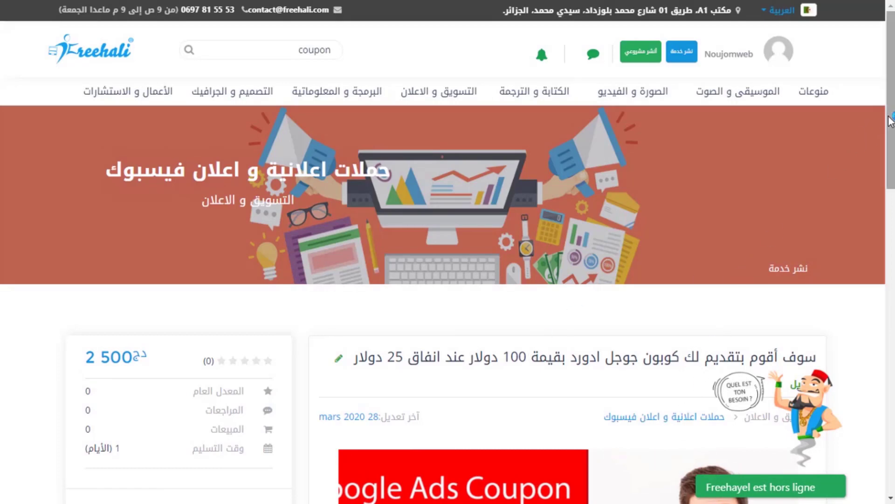
mouse_move(891, 96)
left_mouse_down()
mouse_move(890, 120)
mouse_move(891, 96)
left_mouse_up()
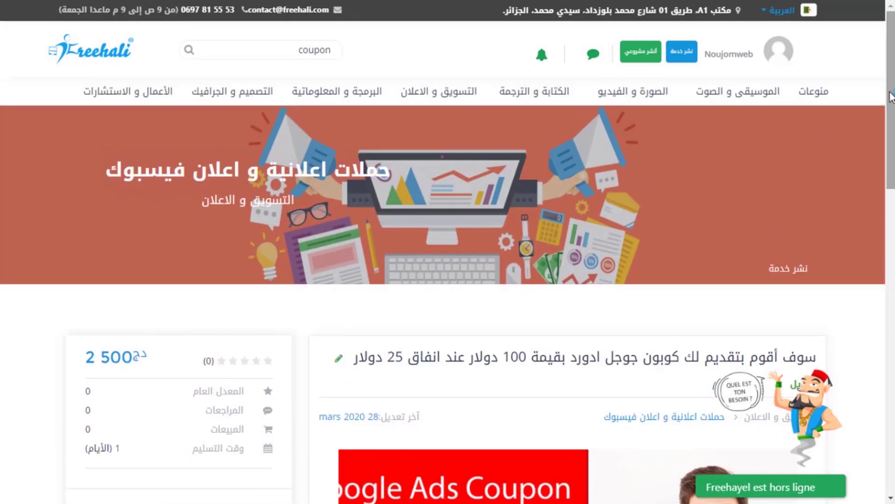